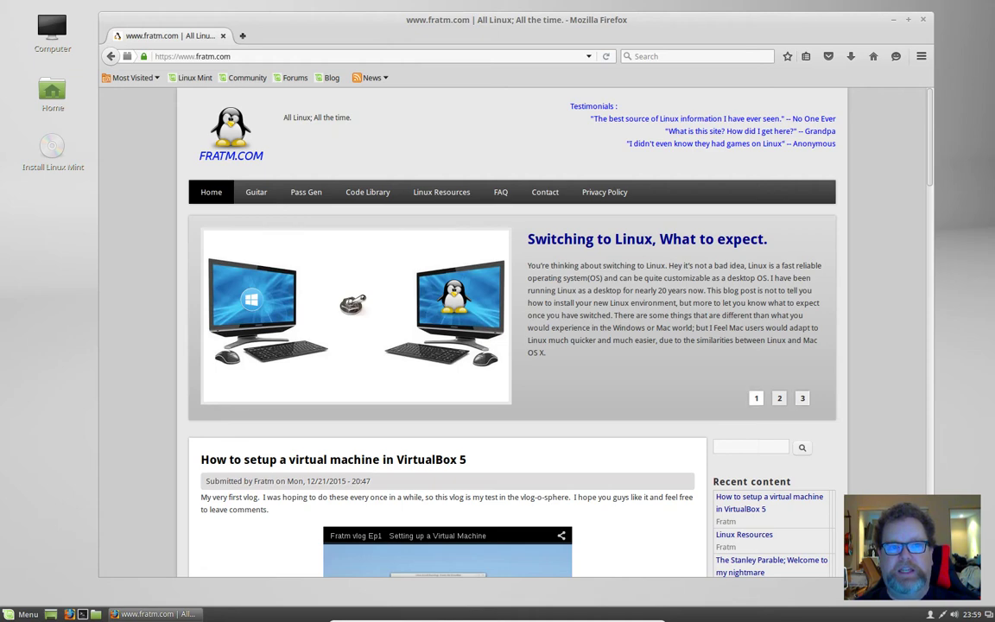
Close the browser and run the Linux Mint installer in English up to the installation type choices
{"action": "left_click", "coordinate": [924, 21]}
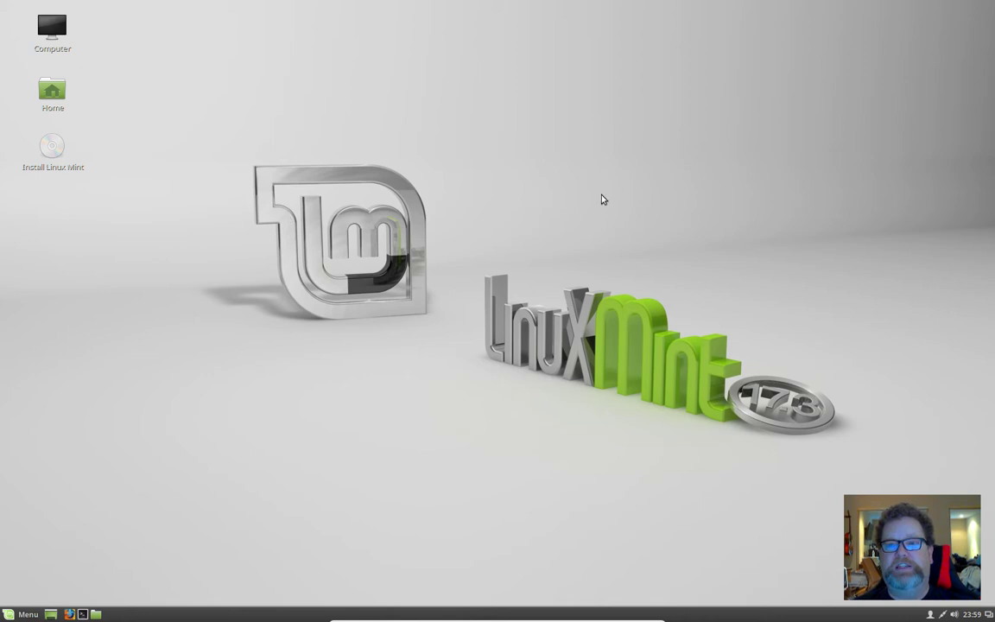
{"action": "left_click", "coordinate": [52, 151]}
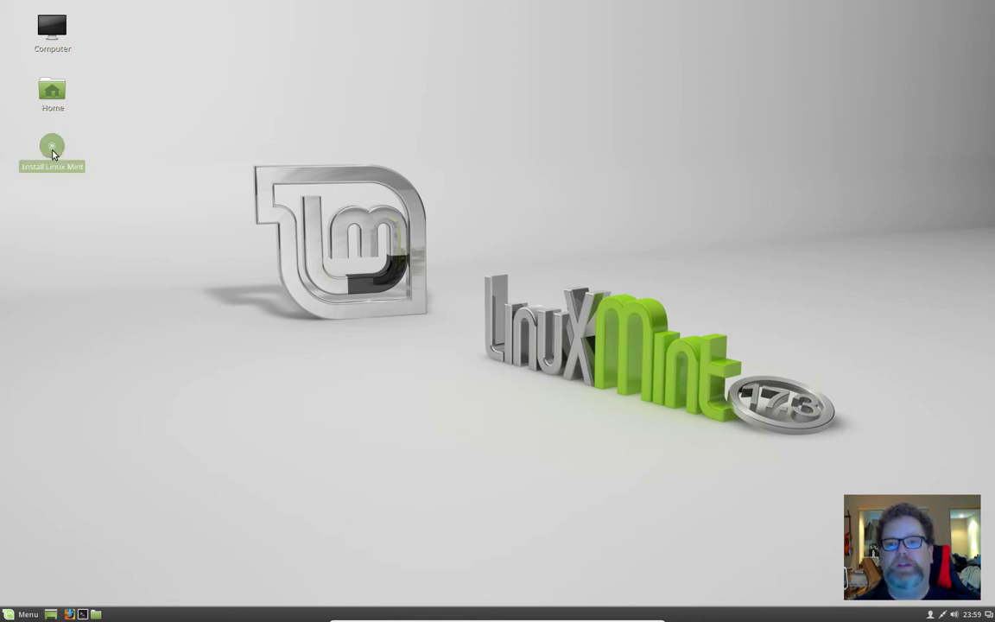
{"action": "double_click", "coordinate": [52, 152]}
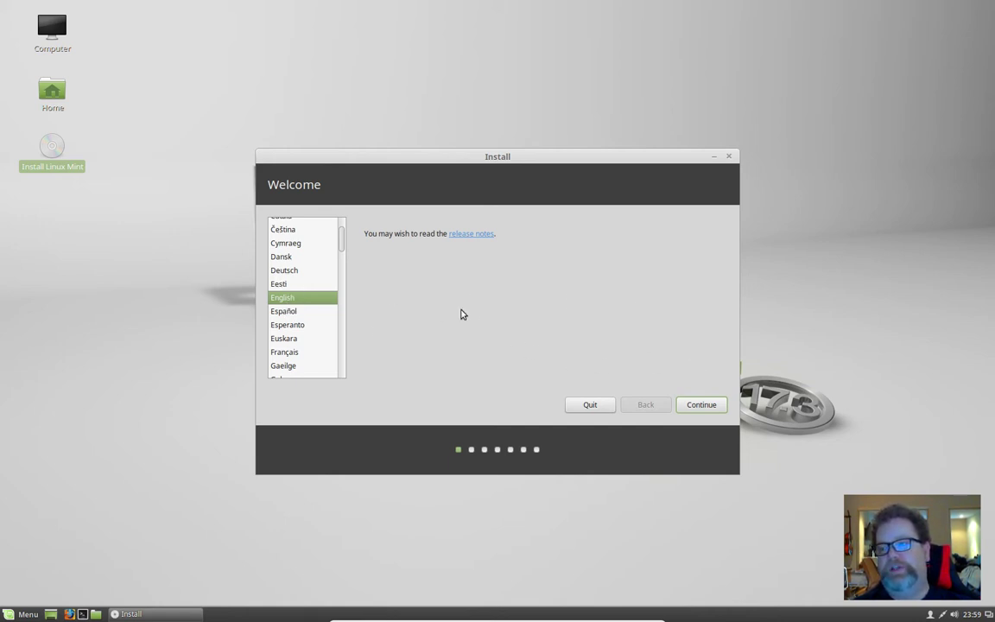
{"action": "left_click", "coordinate": [710, 410]}
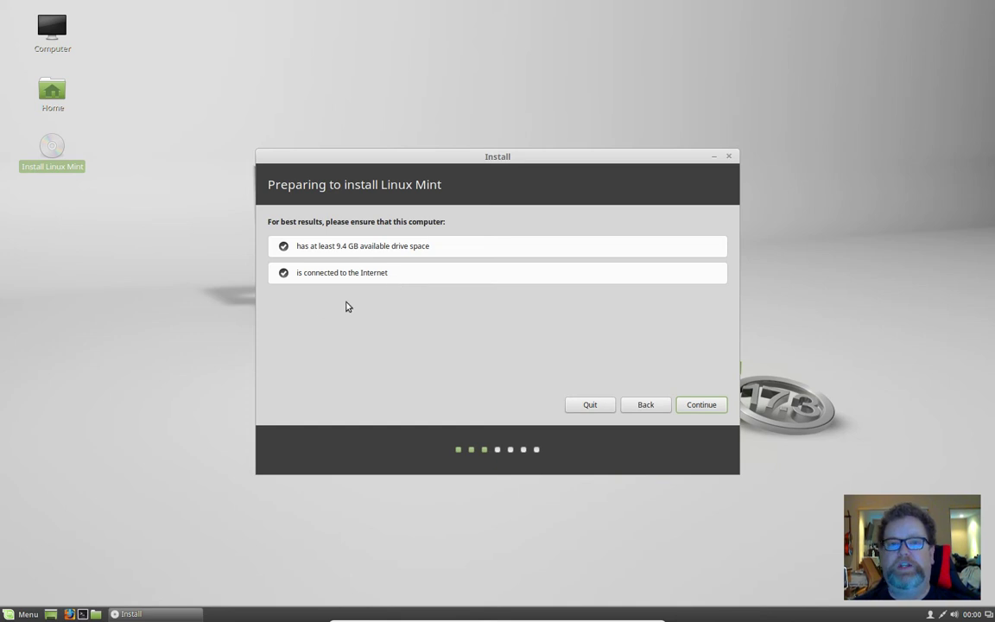
{"action": "left_click", "coordinate": [702, 406]}
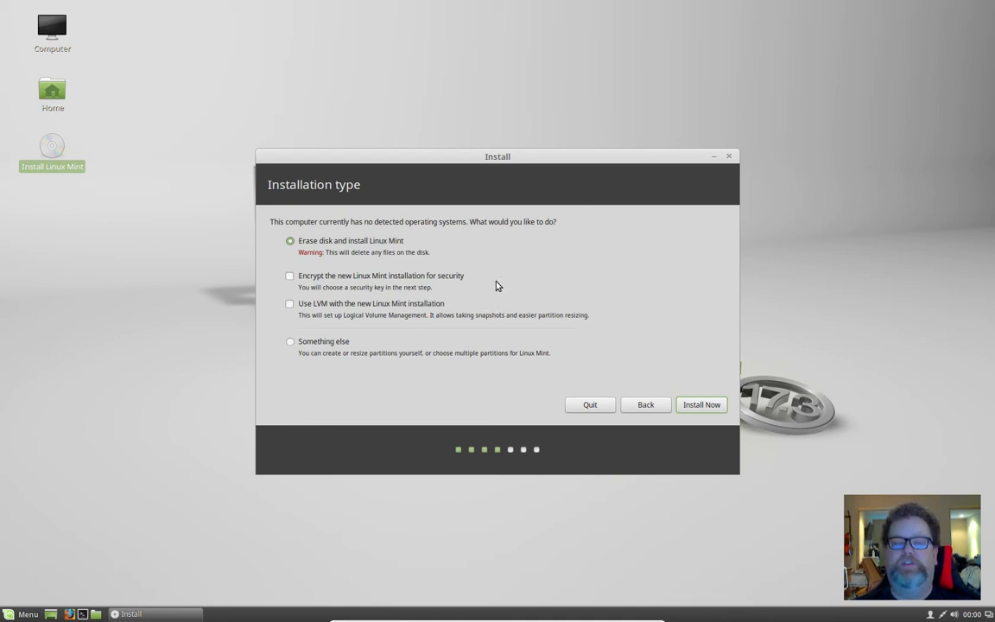
Start the installation with the erase-disk option and confirm writing the ext4 and swap partition changes to the disk
{"action": "left_click", "coordinate": [700, 407]}
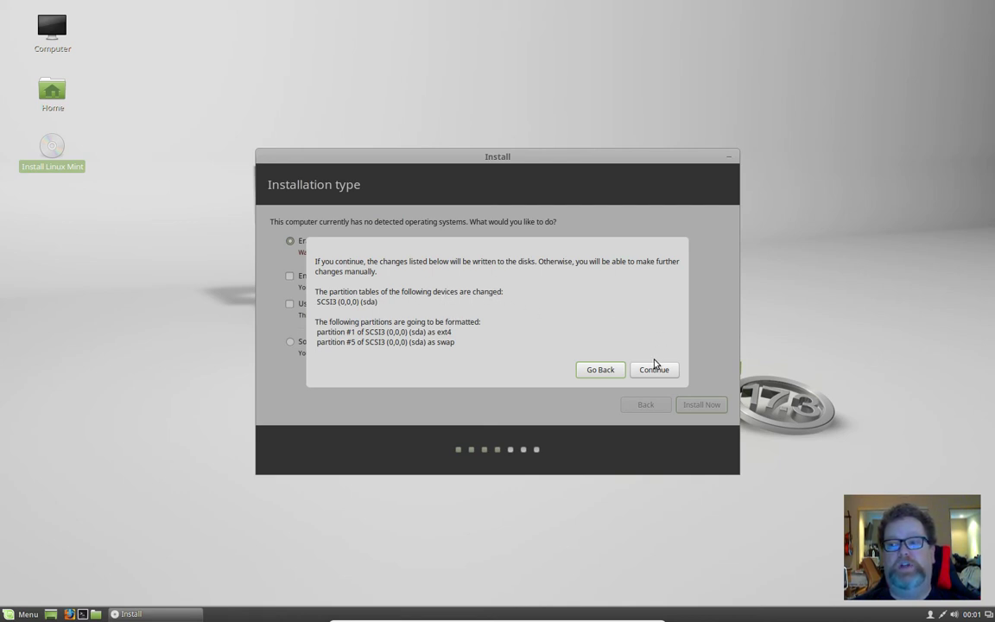
{"action": "left_click_drag", "start_coordinate": [437, 249], "coordinate": [494, 256]}
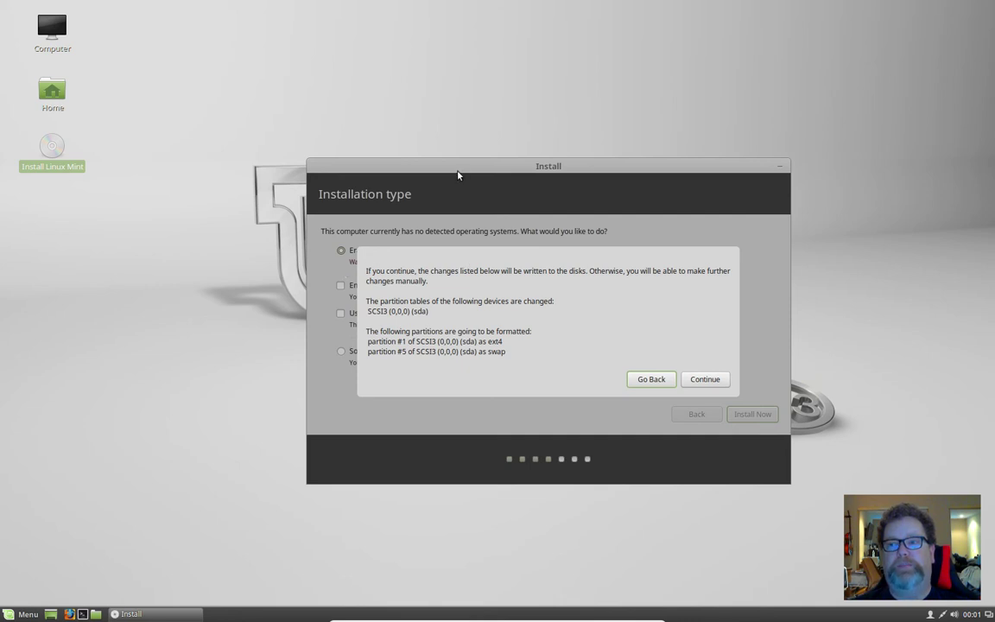
{"action": "left_click_drag", "start_coordinate": [434, 162], "coordinate": [391, 142]}
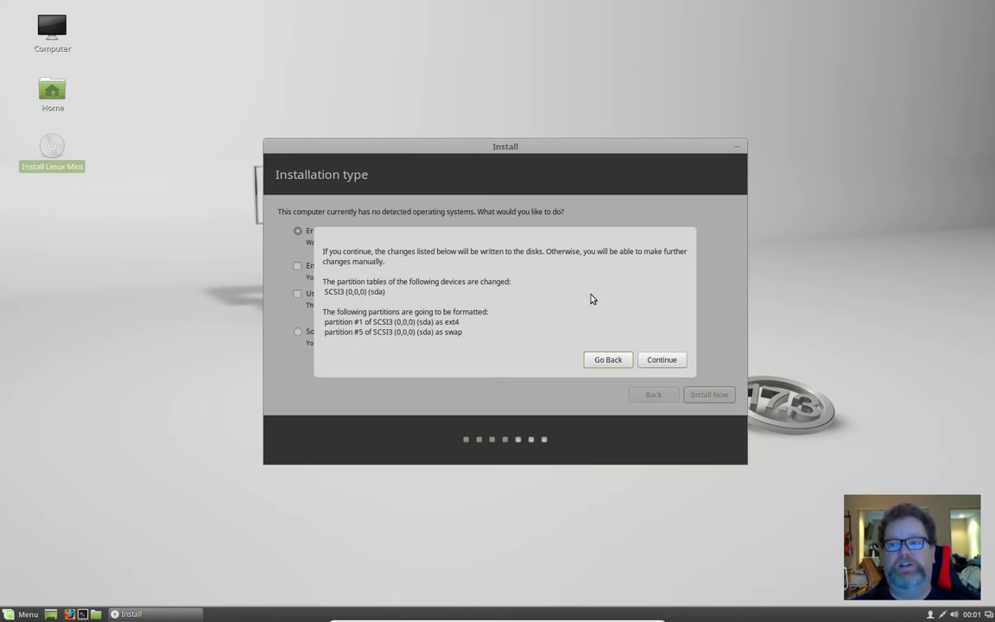
{"action": "left_click", "coordinate": [659, 361]}
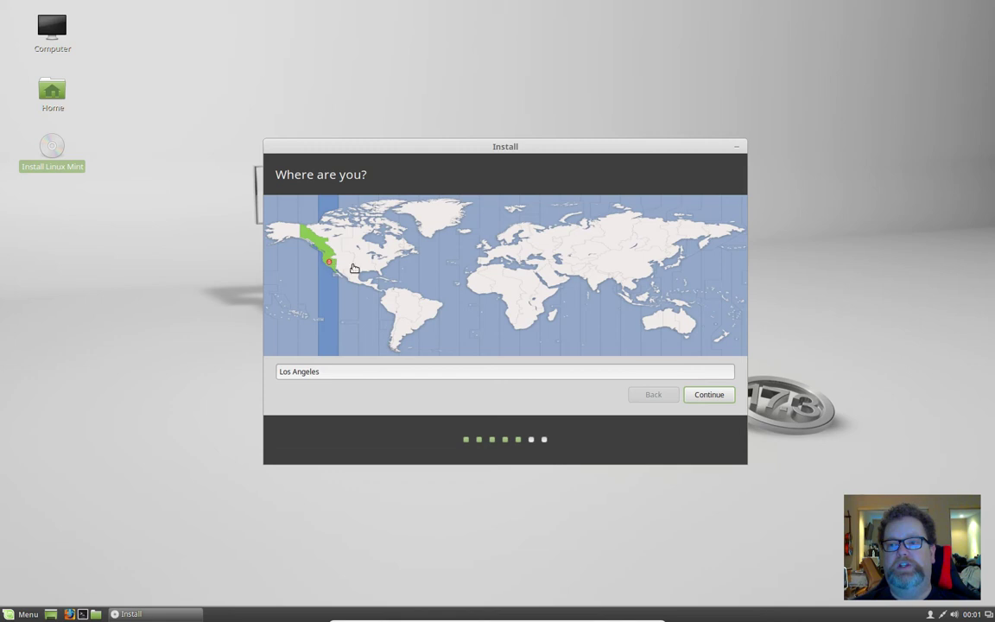
Set the location to Los Angeles and accept the English (US) keyboard layout
{"action": "left_click", "coordinate": [403, 252]}
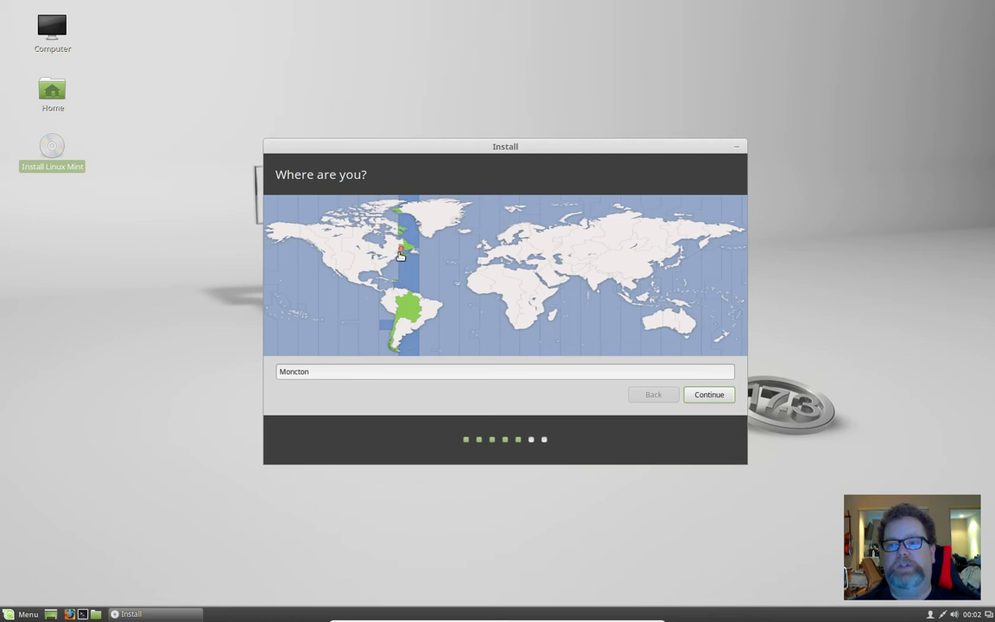
{"action": "left_click", "coordinate": [395, 260]}
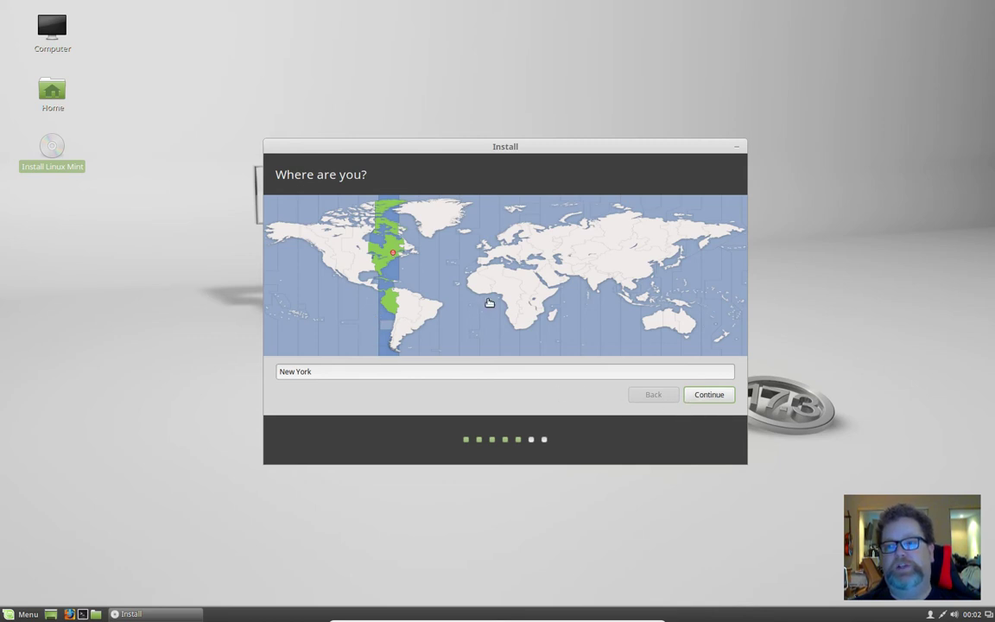
{"action": "left_click", "coordinate": [327, 265]}
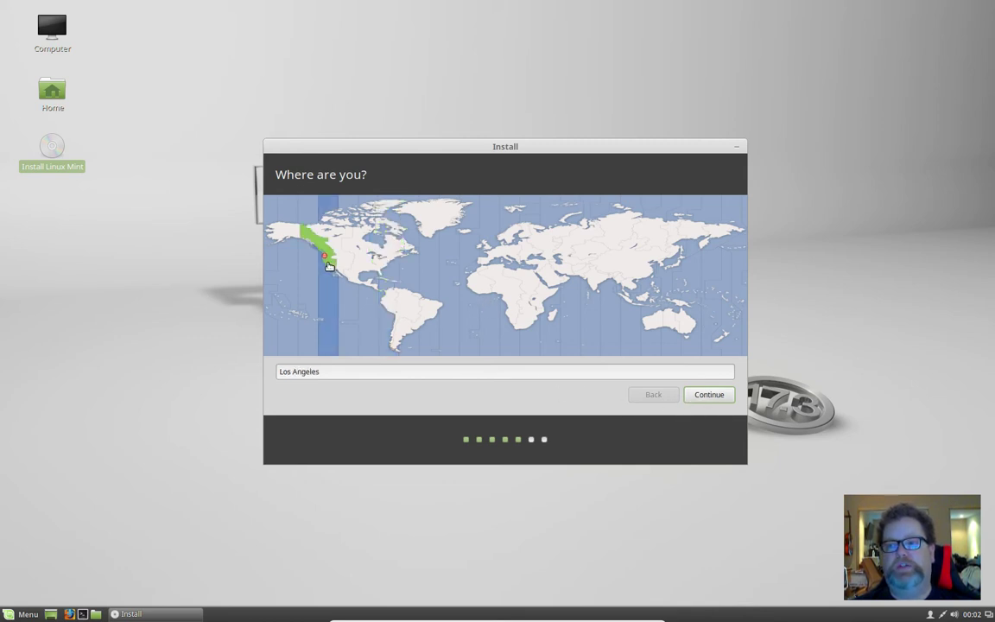
{"action": "left_click", "coordinate": [711, 395]}
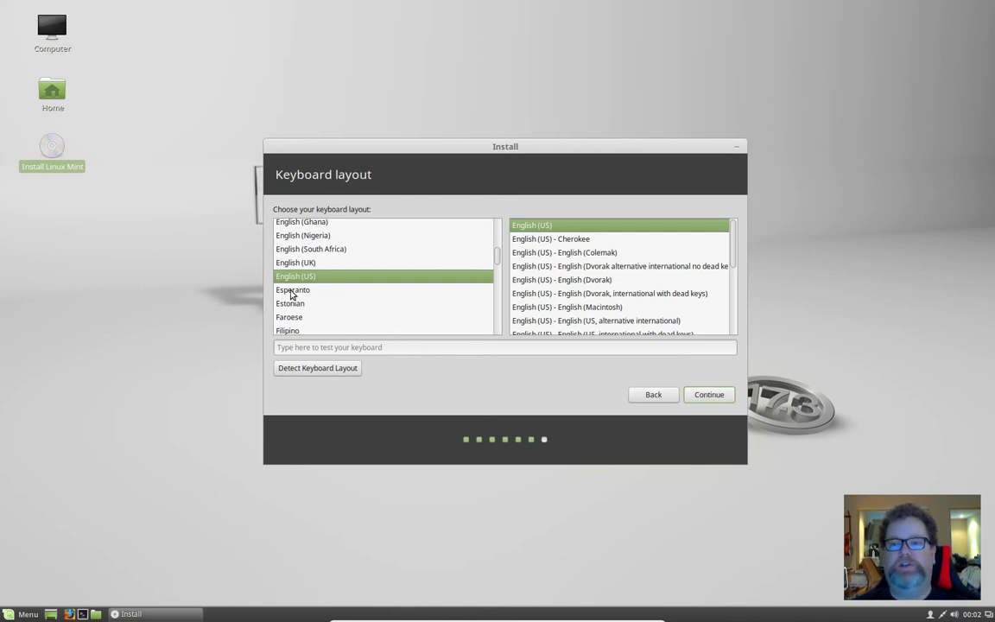
{"action": "left_click", "coordinate": [720, 396]}
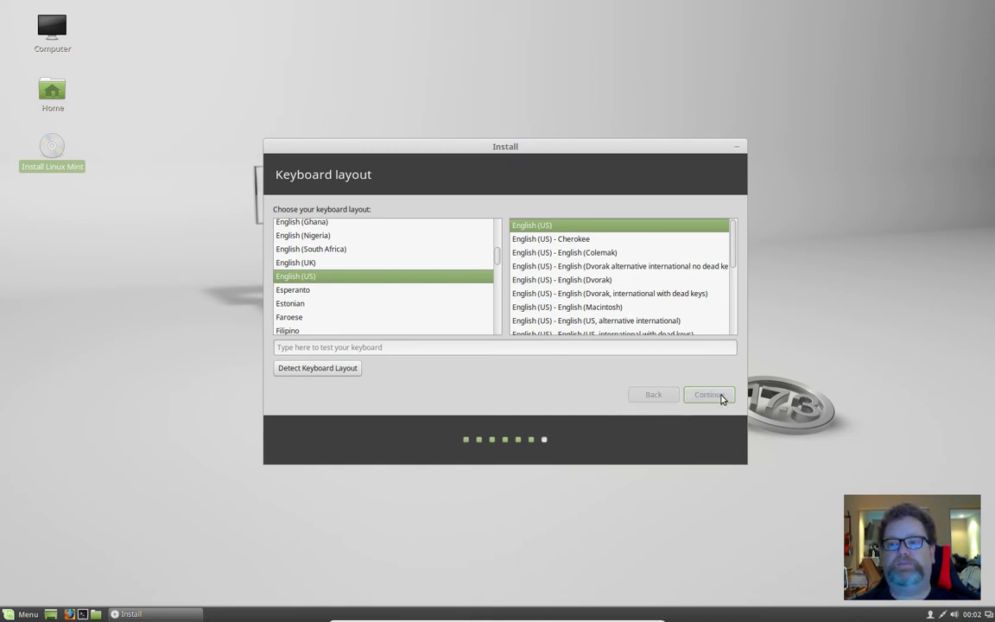
Enter the user's name and keep the suggested computer name and username
{"action": "left_click", "coordinate": [473, 216]}
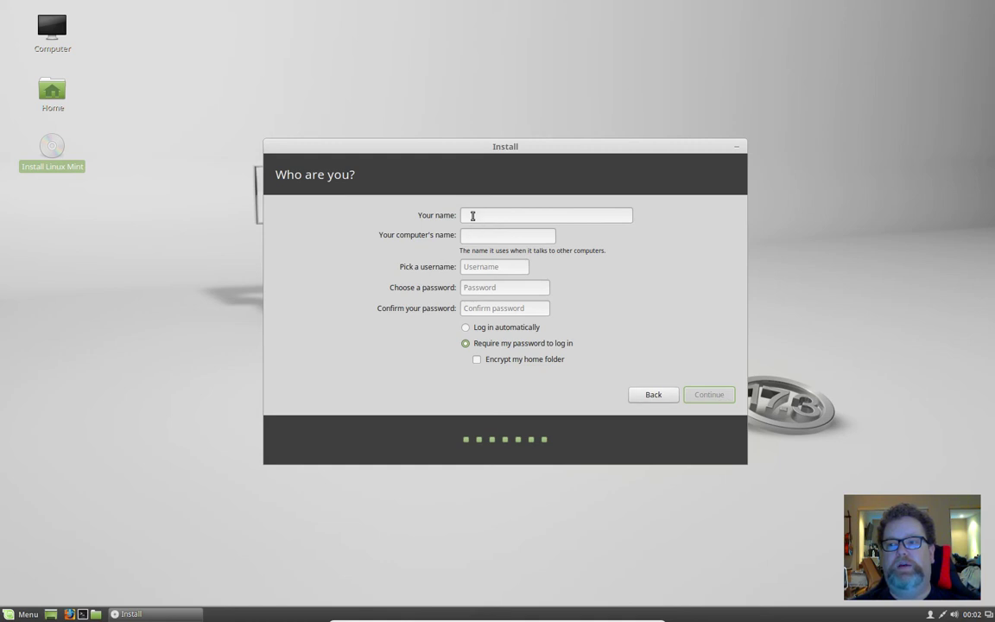
{"action": "type", "text": "Fratm"}
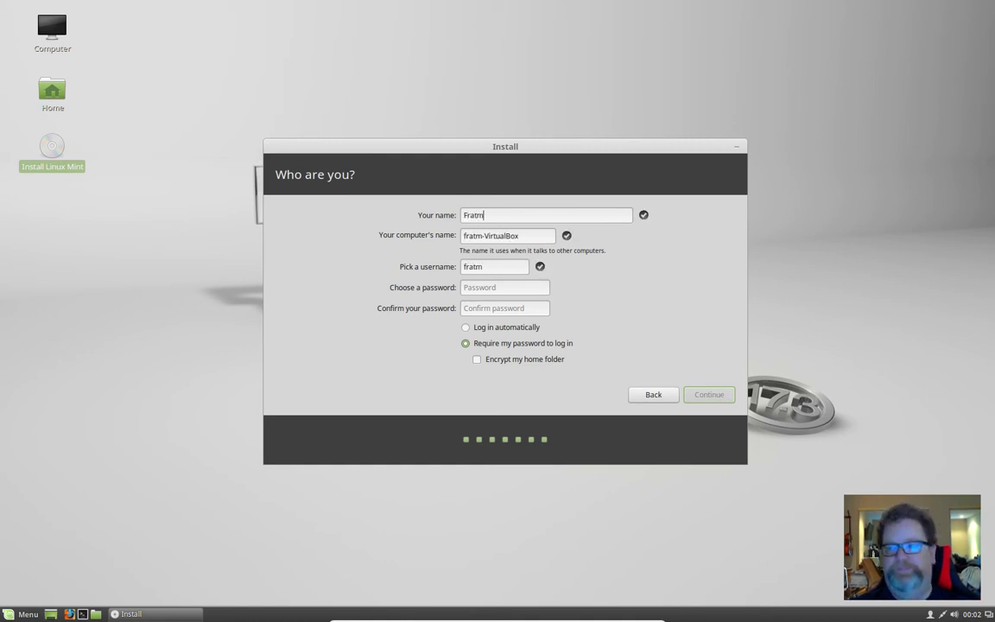
{"action": "key", "text": "Tab"}
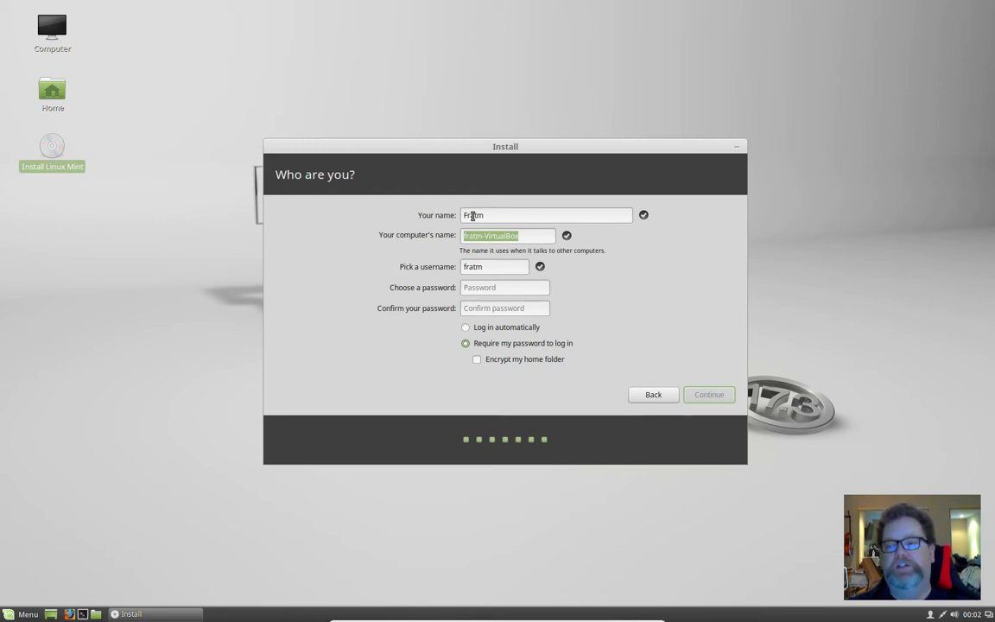
{"action": "key", "text": "Tab"}
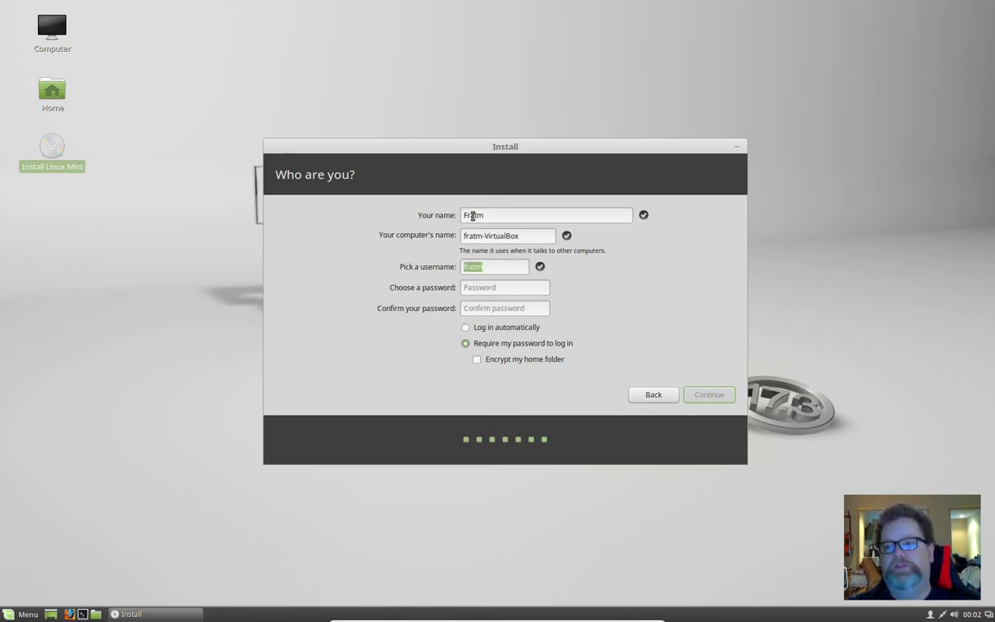
Enter and confirm the account password, keep the password required at login, and continue the installation
{"action": "key", "text": "Tab"}
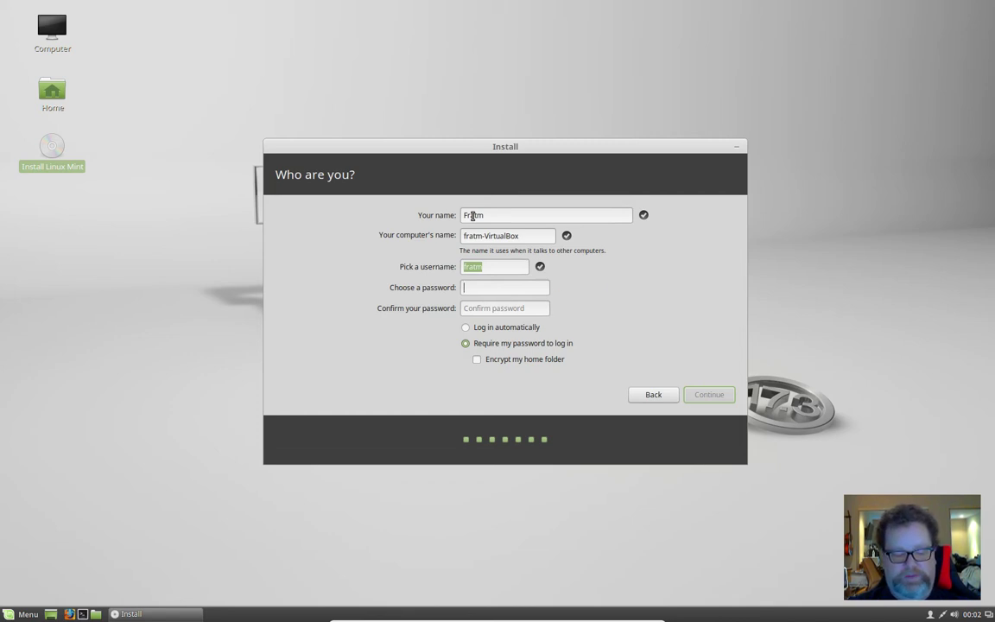
{"action": "type", "text": "******"}
{"action": "key", "text": "Tab"}
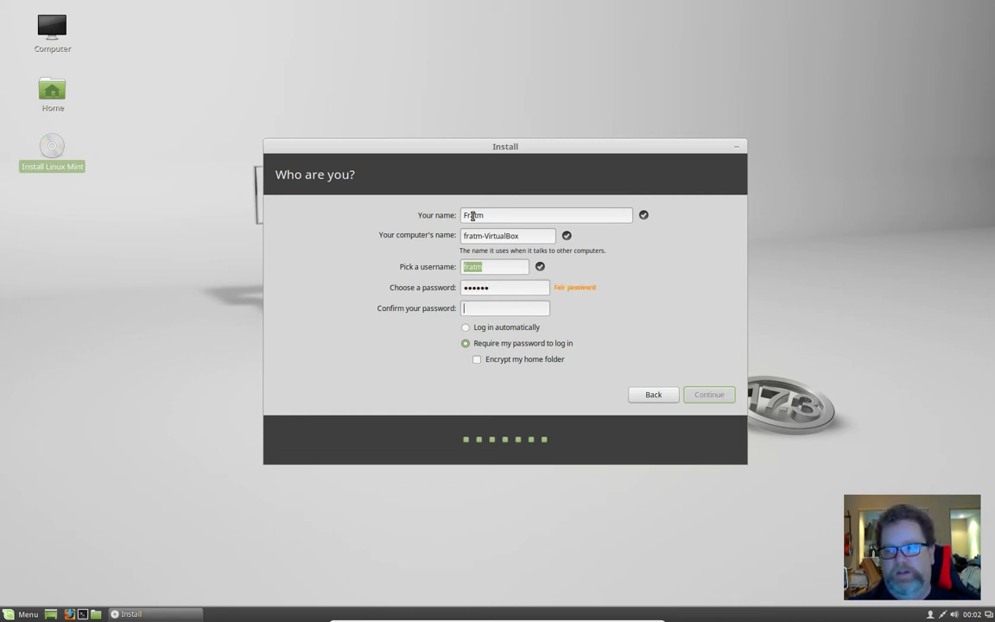
{"action": "type", "text": "******"}
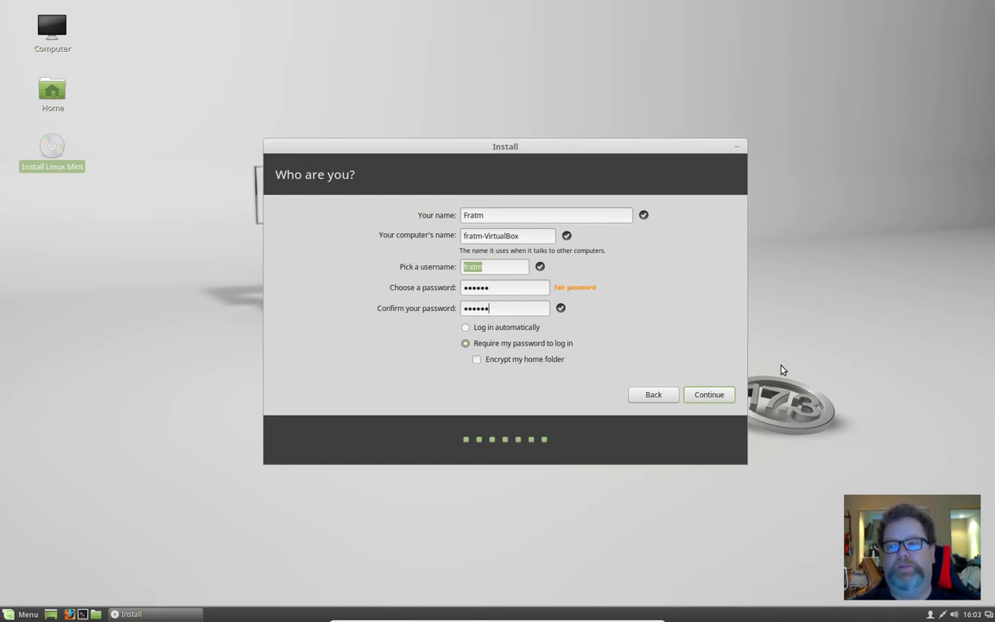
{"action": "left_click", "coordinate": [713, 396]}
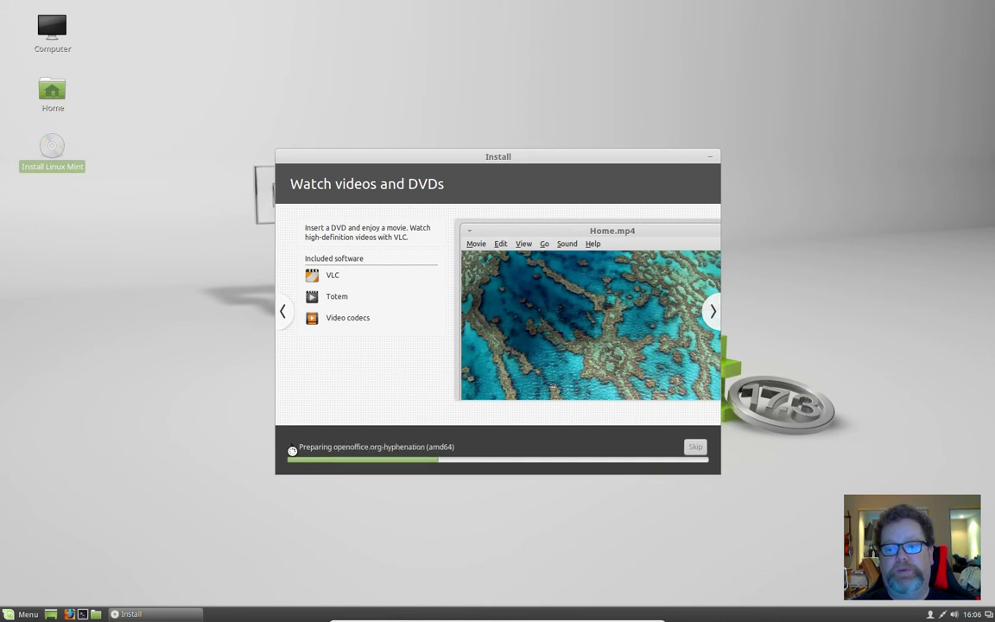
Expand the installation progress details to show the package log
{"action": "left_click", "coordinate": [292, 447]}
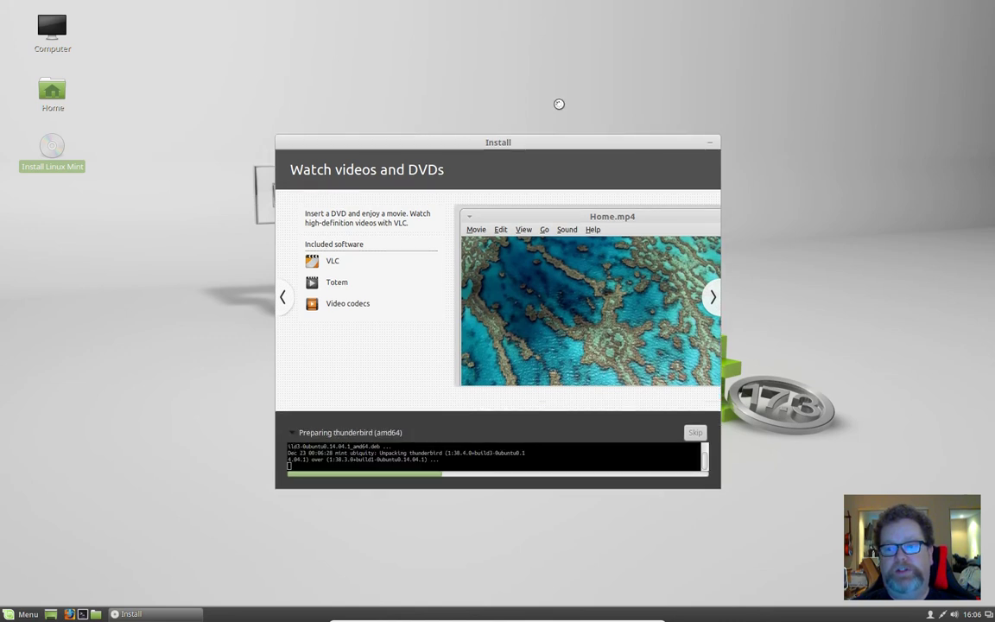
{"action": "left_click", "coordinate": [510, 104]}
{"action": "left_click", "coordinate": [498, 269]}
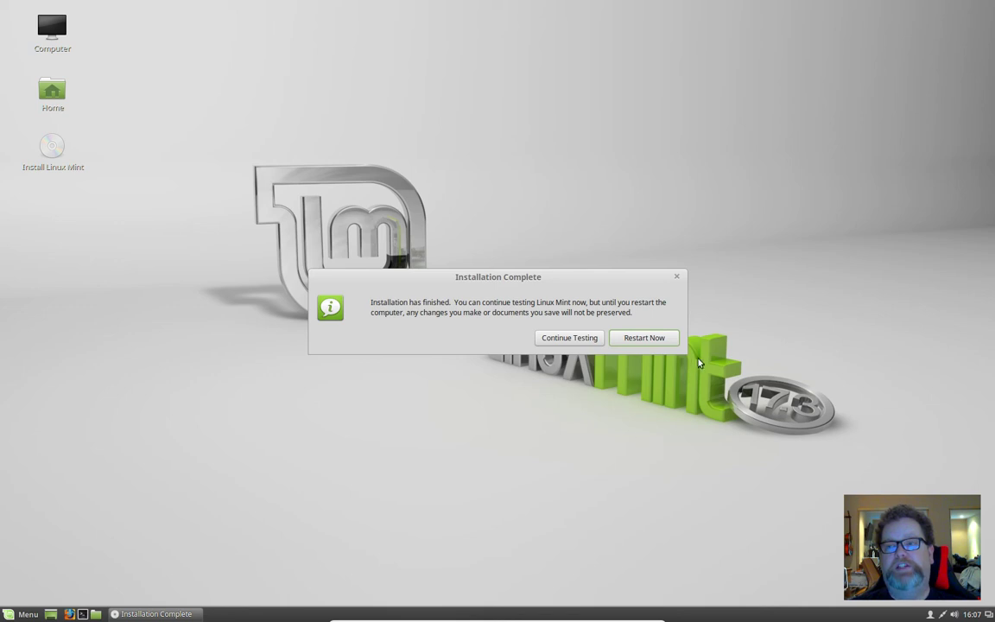
Restart the computer after the installation and log in to the new user account with its password
{"action": "left_click", "coordinate": [650, 340]}
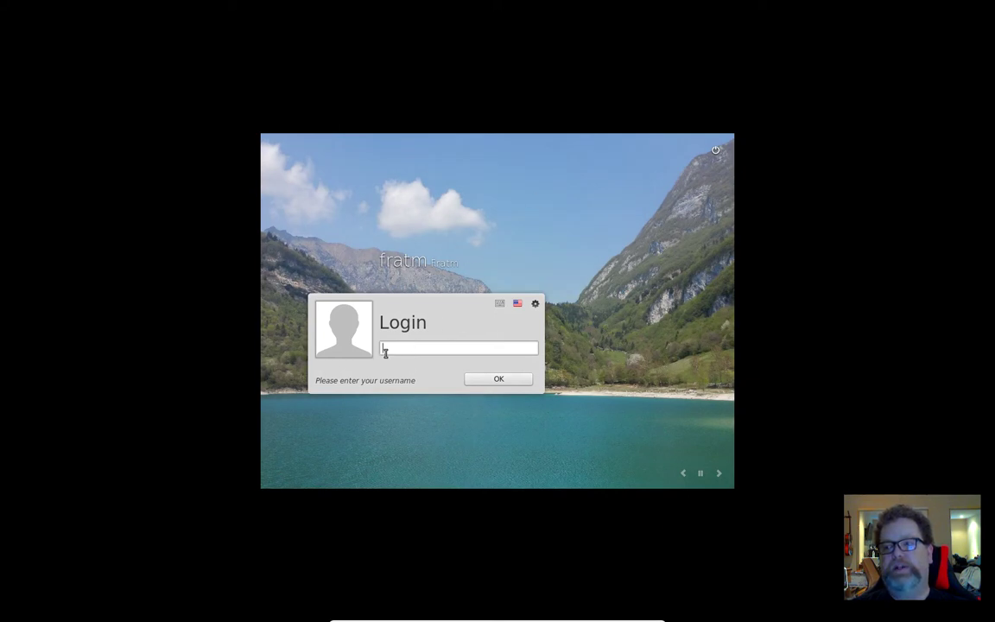
{"action": "left_click", "coordinate": [393, 260]}
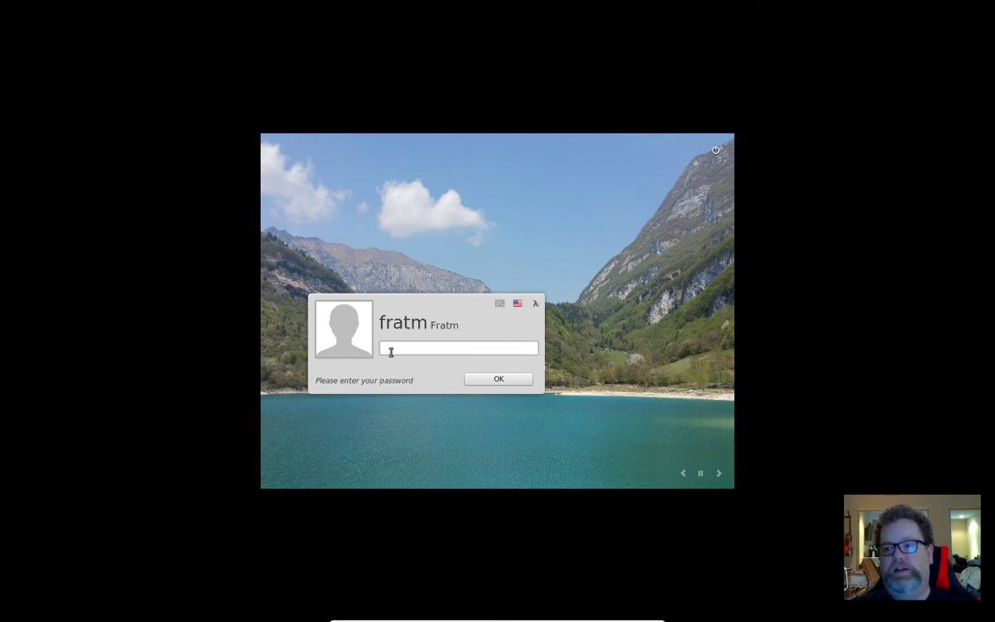
{"action": "type", "text": "******"}
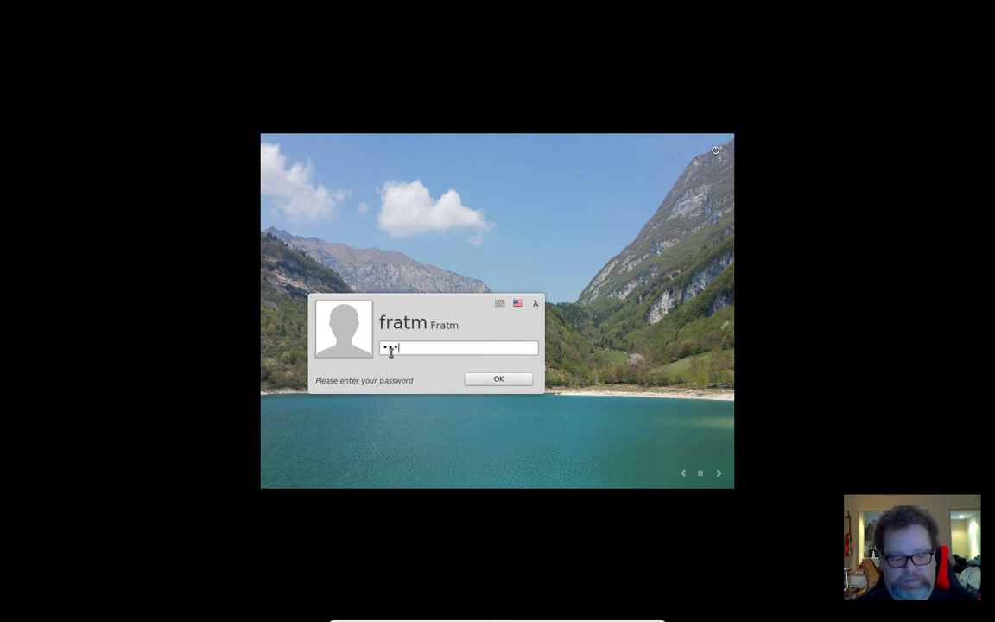
{"action": "left_click", "coordinate": [498, 381]}
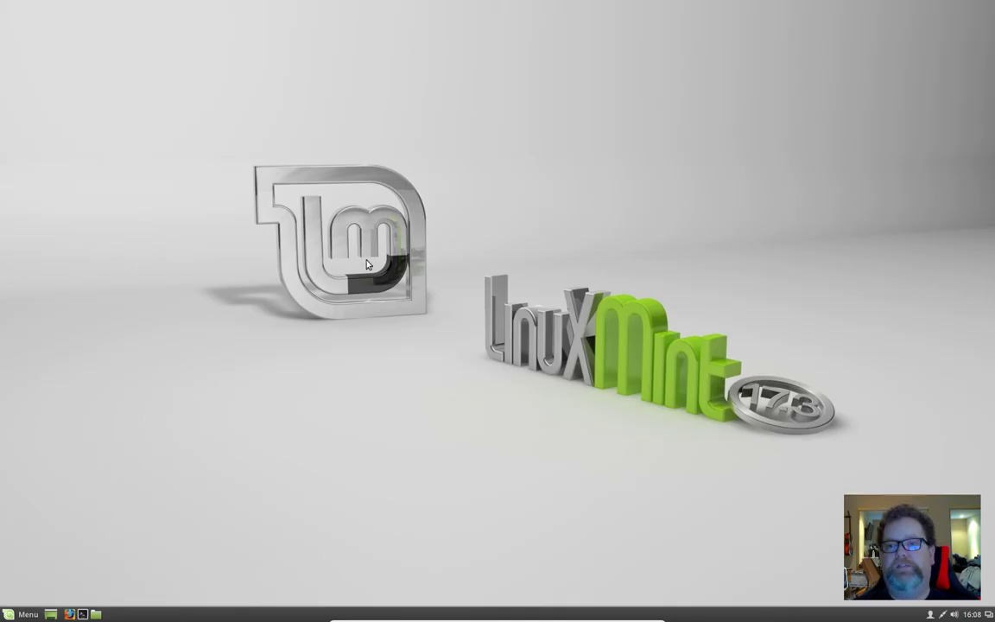
Close the welcome screen and open the Update Manager
{"action": "left_click", "coordinate": [918, 64]}
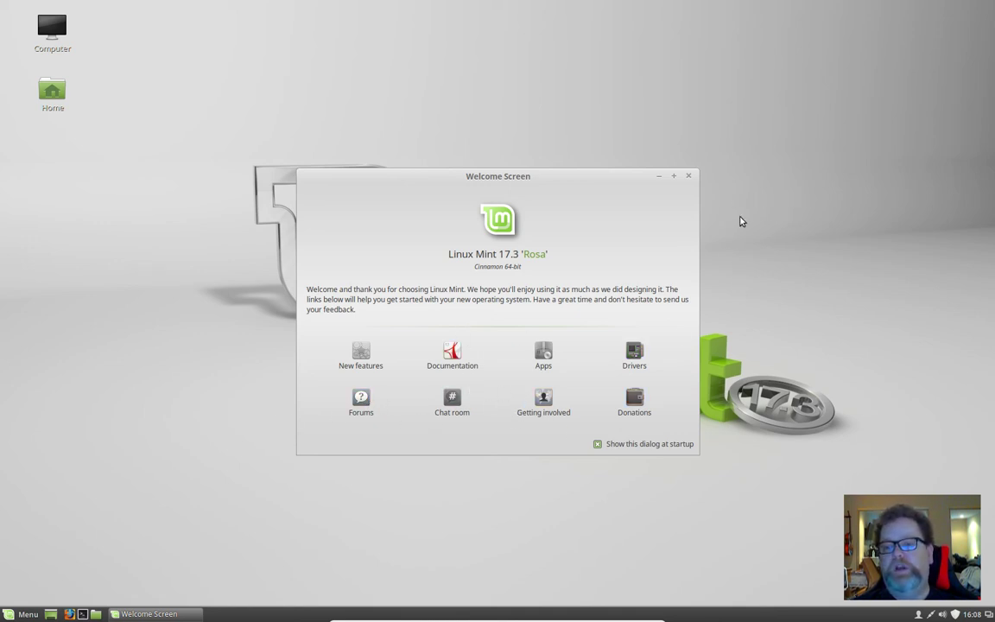
{"action": "left_click", "coordinate": [690, 176]}
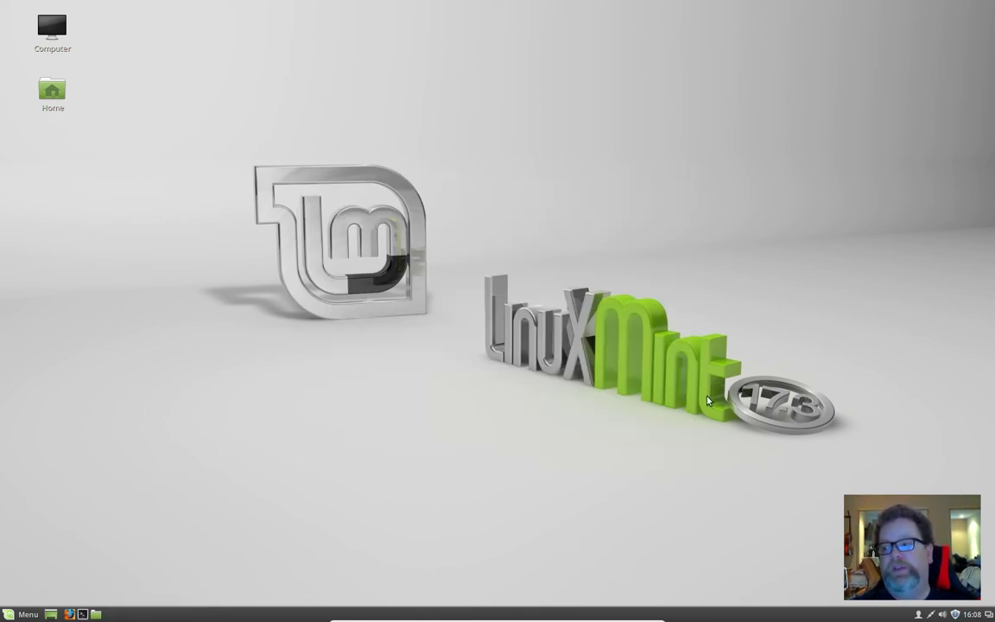
{"action": "left_click", "coordinate": [956, 614]}
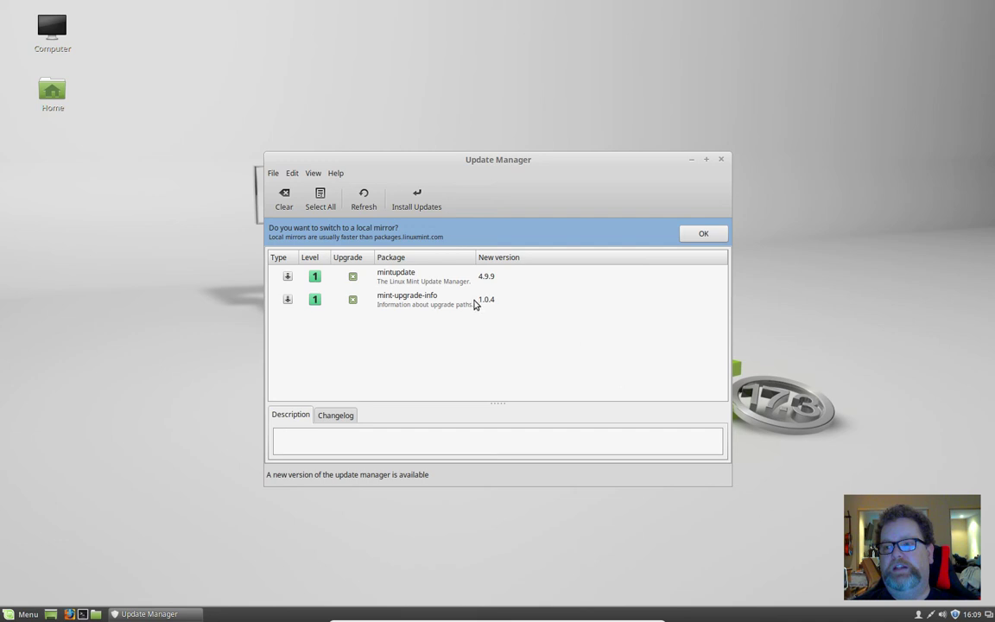
Install the mintupdate and mint-upgrade-info updates, authenticating with the account password
{"action": "left_click", "coordinate": [418, 205]}
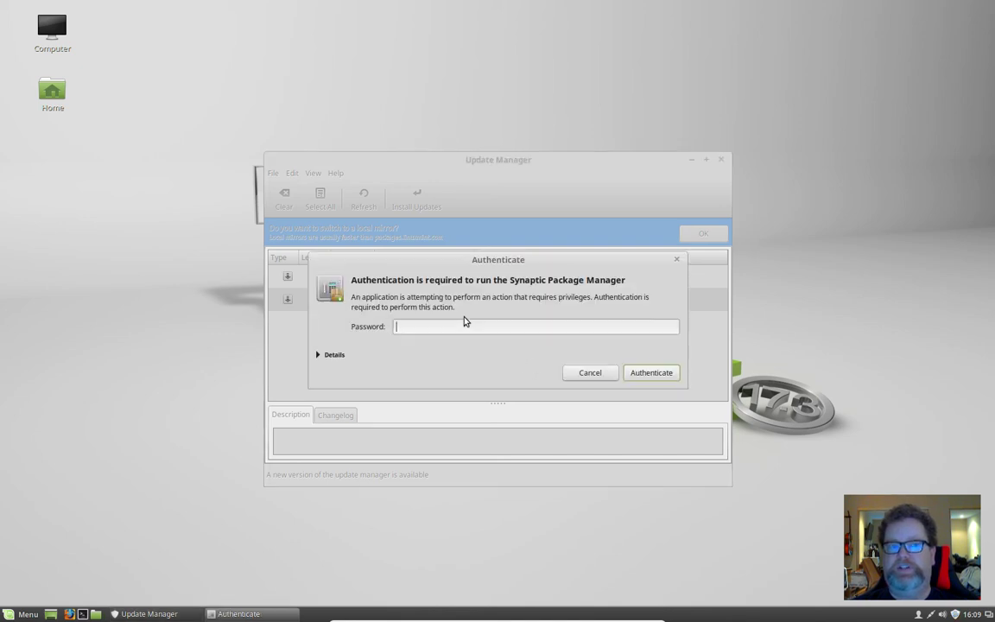
{"action": "type", "text": "••"}
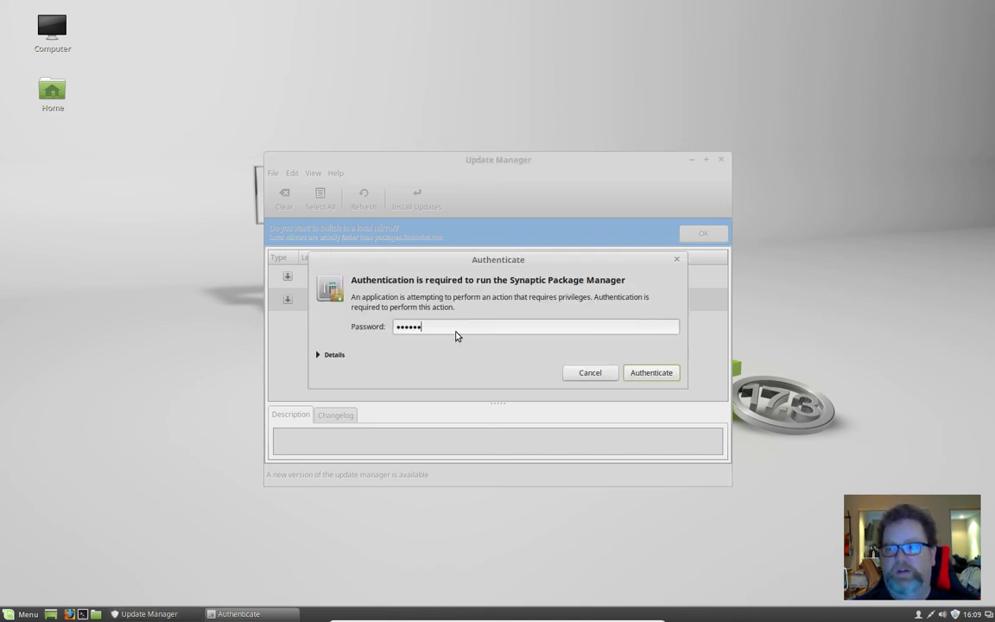
{"action": "type", "text": "••••"}
{"action": "left_click", "coordinate": [655, 374]}
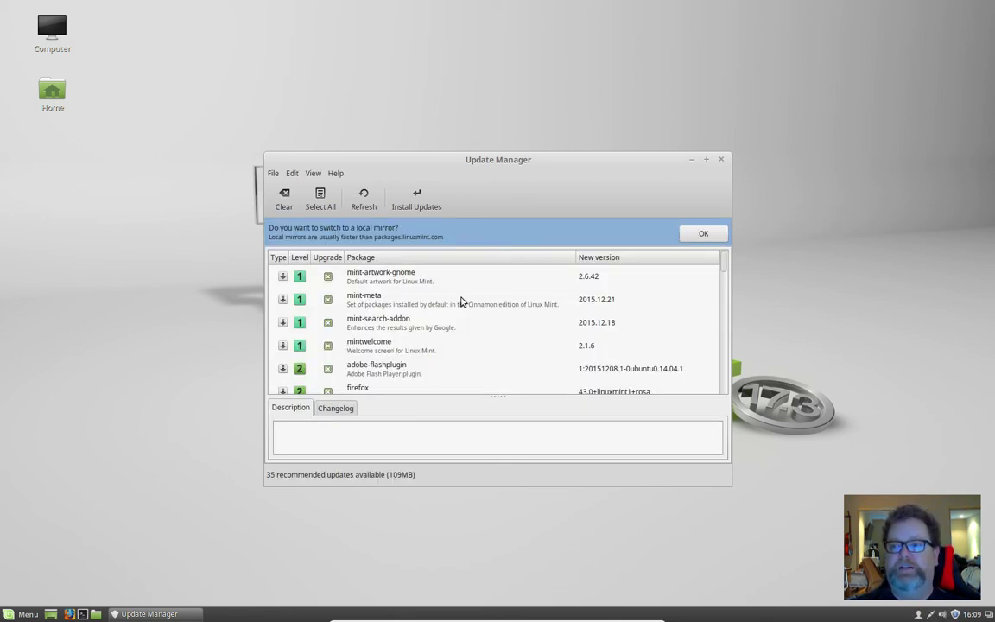
Review the recommended package updates and install all the selected ones, authenticating with the account password
{"action": "scroll", "coordinate": [462, 294], "scroll_direction": "down", "scroll_amount": 3}
{"action": "scroll", "coordinate": [463, 301], "scroll_direction": "down", "scroll_amount": 14}
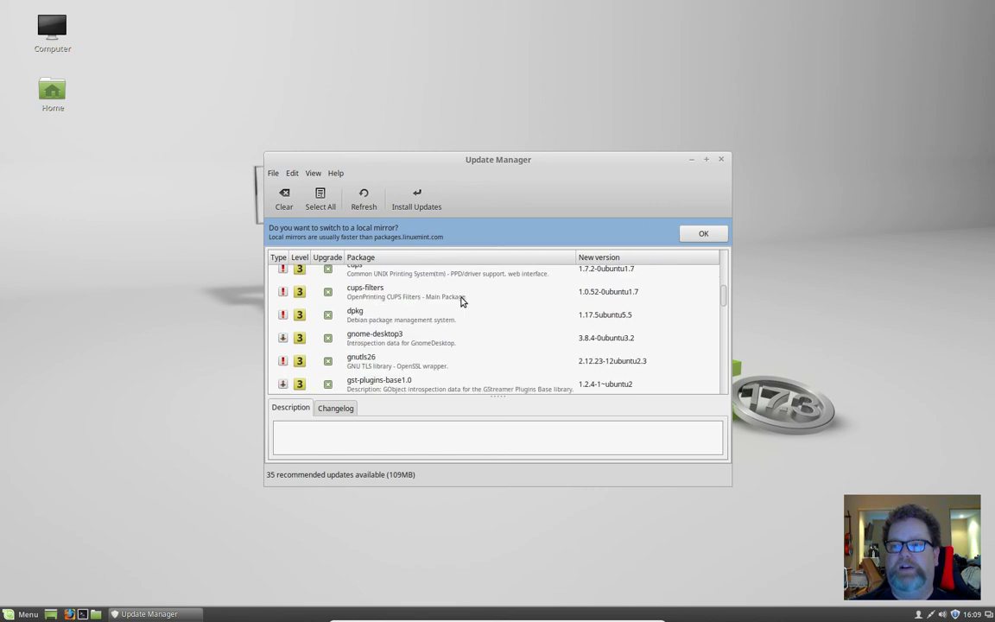
{"action": "scroll", "coordinate": [462, 300], "scroll_direction": "up", "scroll_amount": 10}
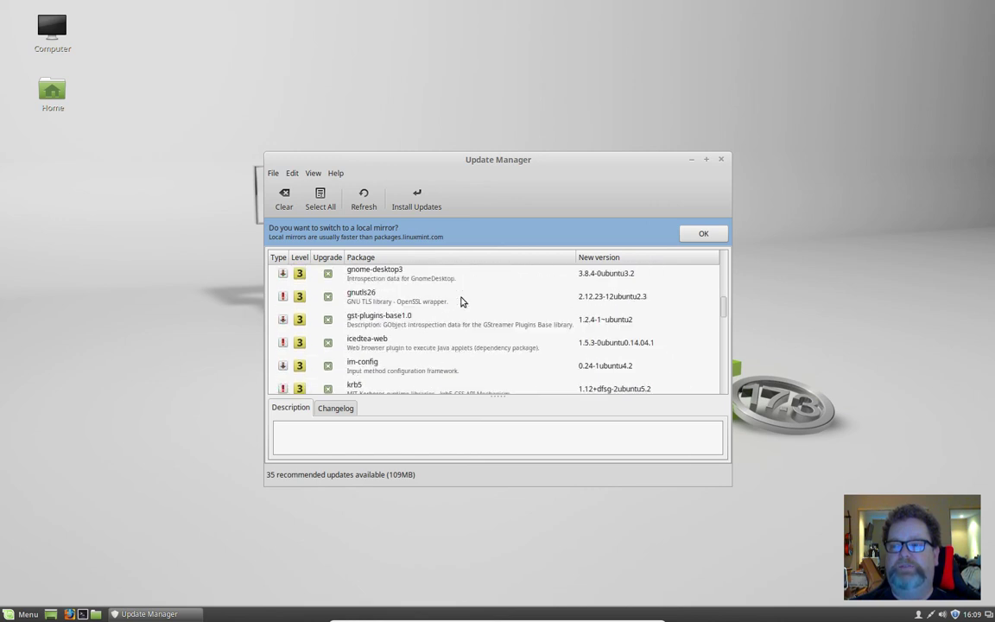
{"action": "scroll", "coordinate": [489, 338], "scroll_direction": "up", "scroll_amount": 7}
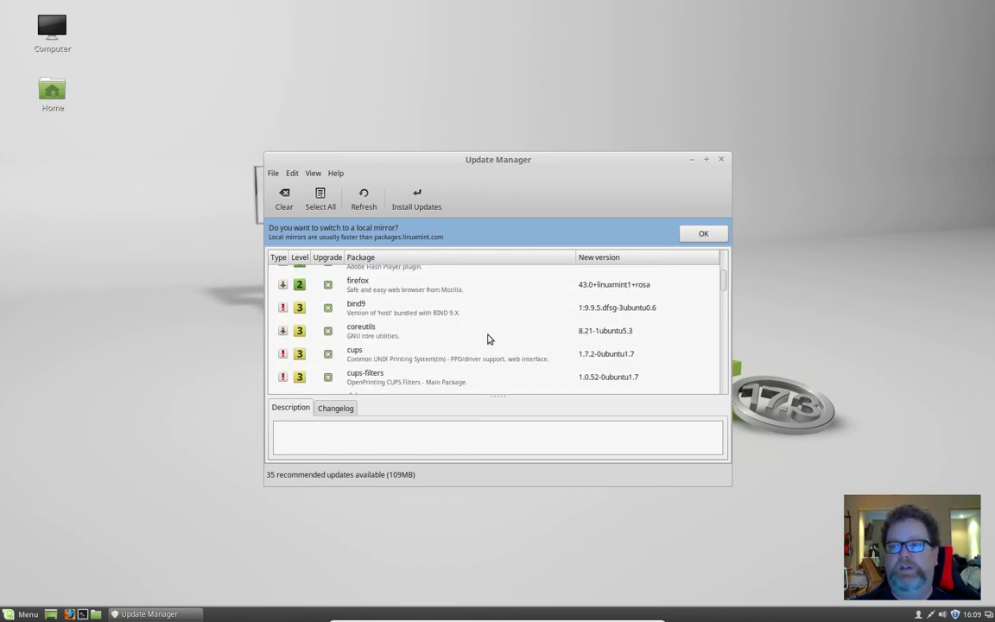
{"action": "left_click", "coordinate": [415, 197]}
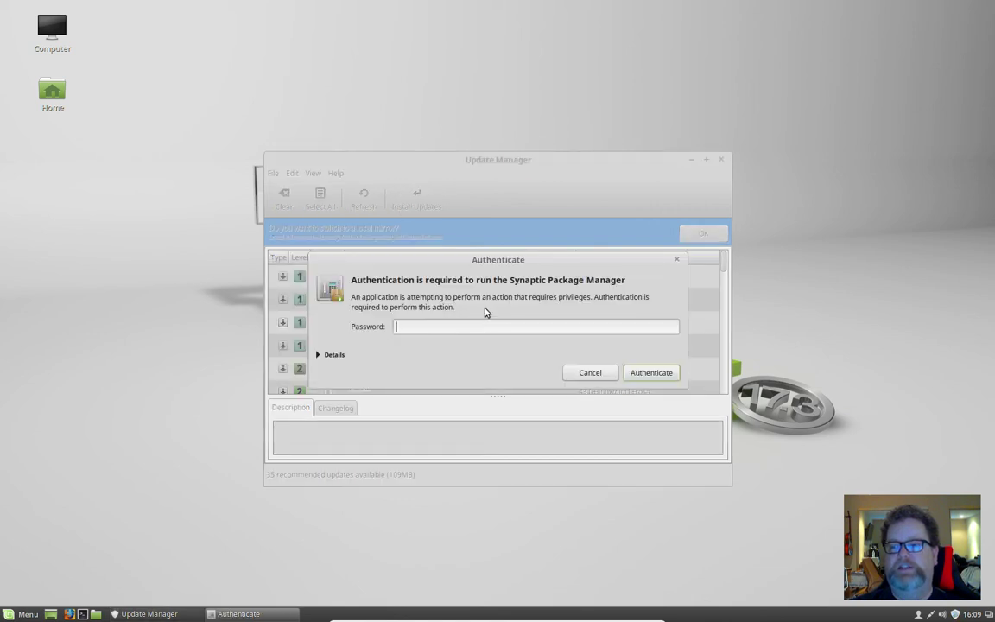
{"action": "type", "text": "•••"}
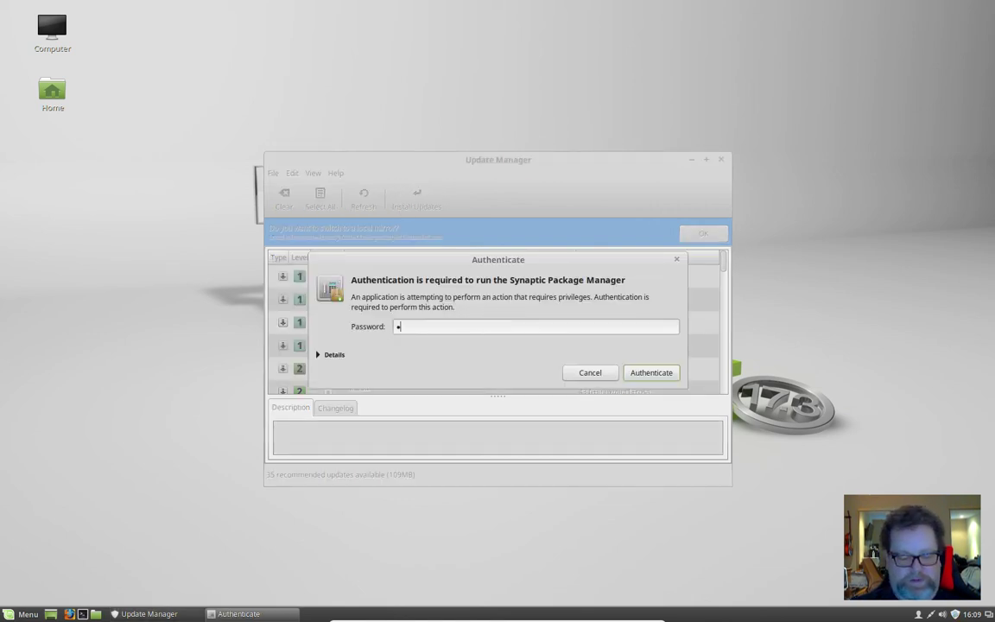
{"action": "type", "text": "•••"}
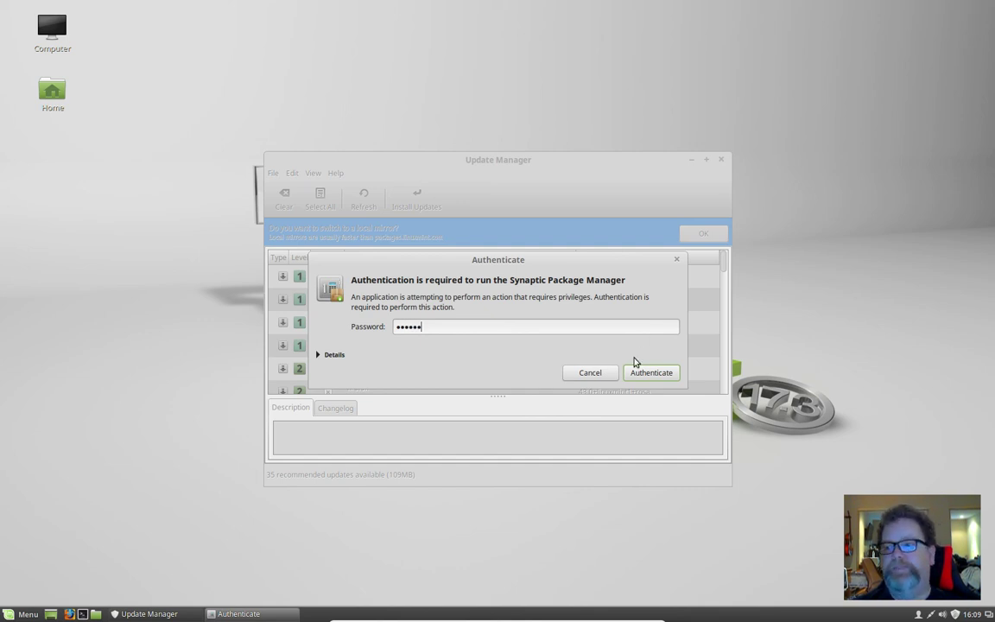
{"action": "left_click", "coordinate": [648, 373]}
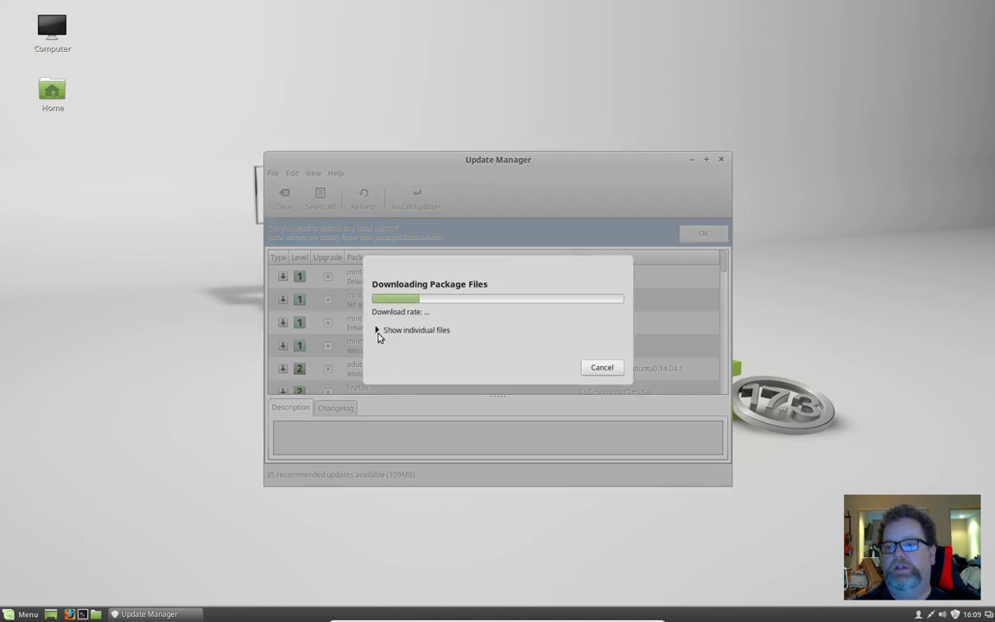
Show the individual files being downloaded and expand the details log of the software installation
{"action": "left_click", "coordinate": [378, 333]}
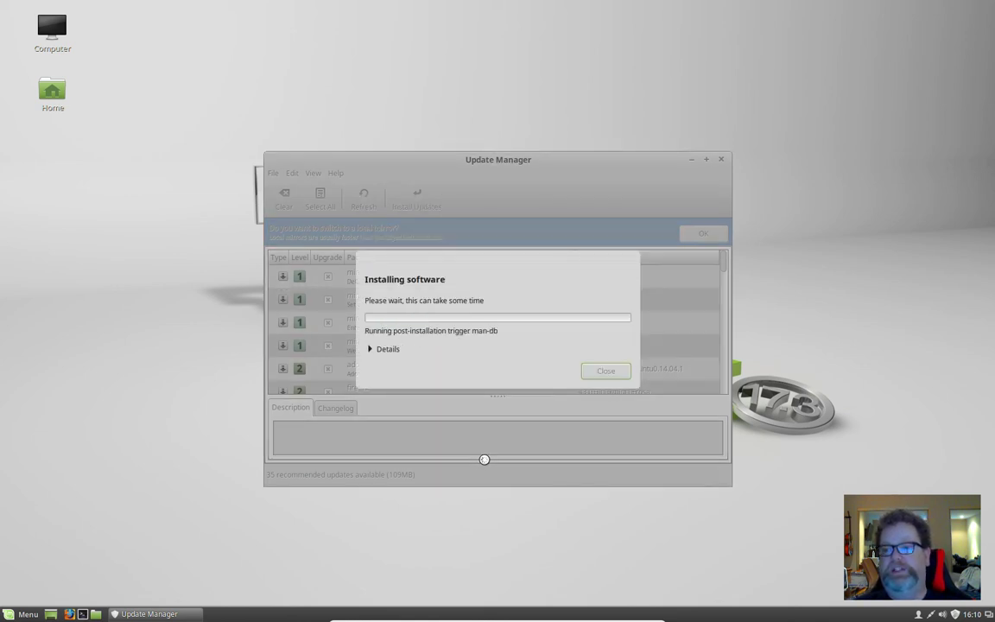
{"action": "left_click", "coordinate": [373, 348]}
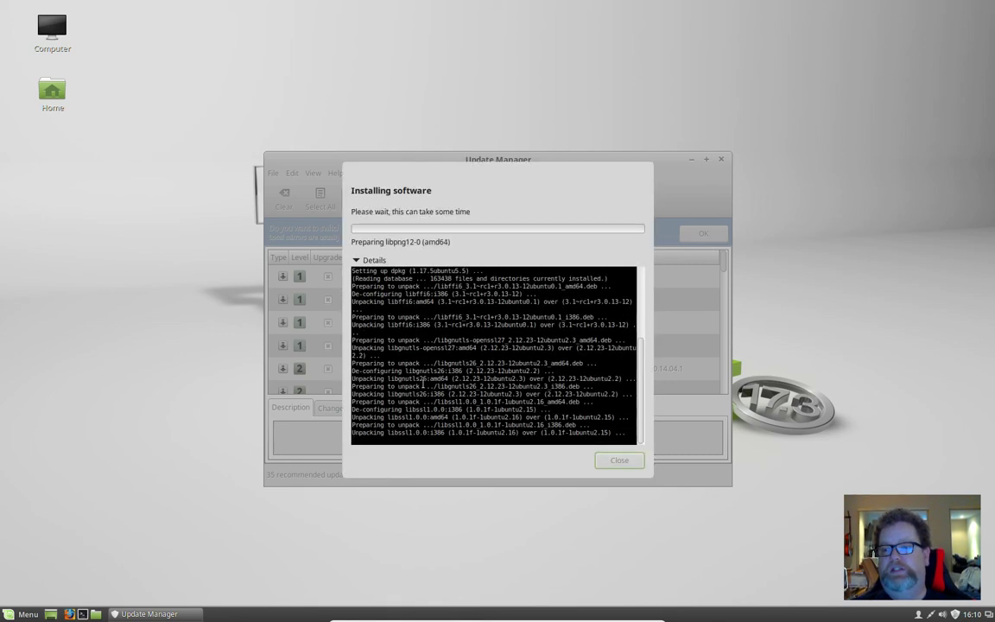